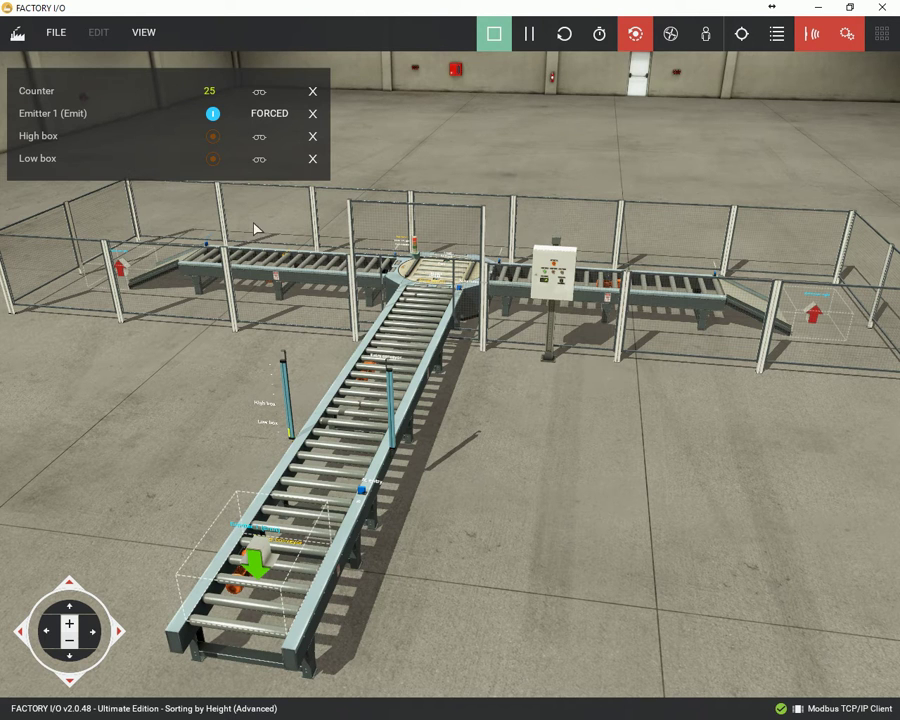
Step: Reset the Sorting by Height scene and switch the control panel to Auto so boxes flow again
{"action": "left_click", "coordinate": [565, 38]}
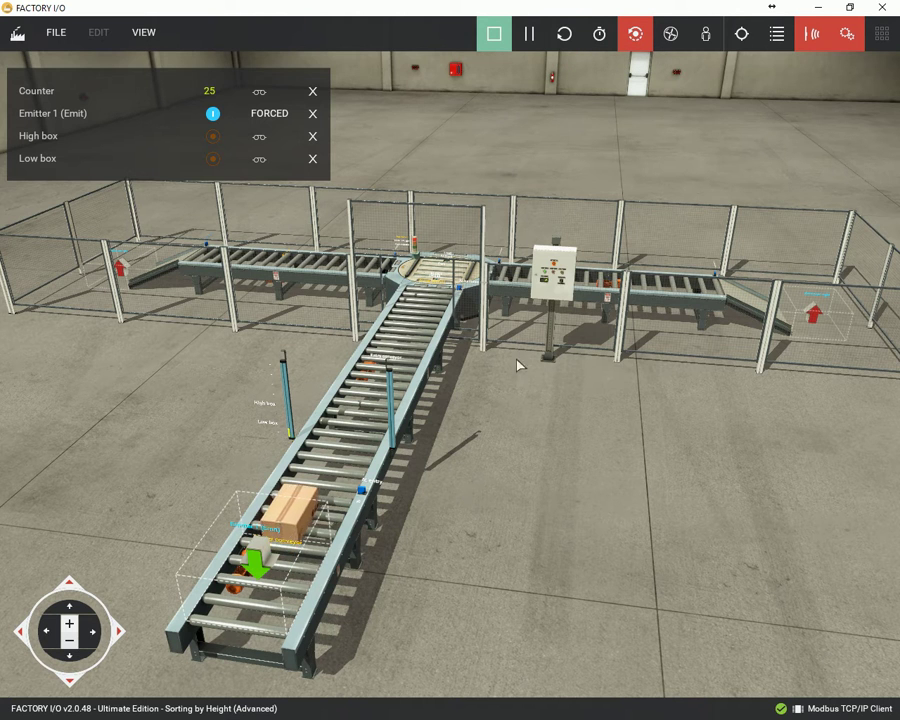
{"action": "mouse_move", "coordinate": [563, 349]}
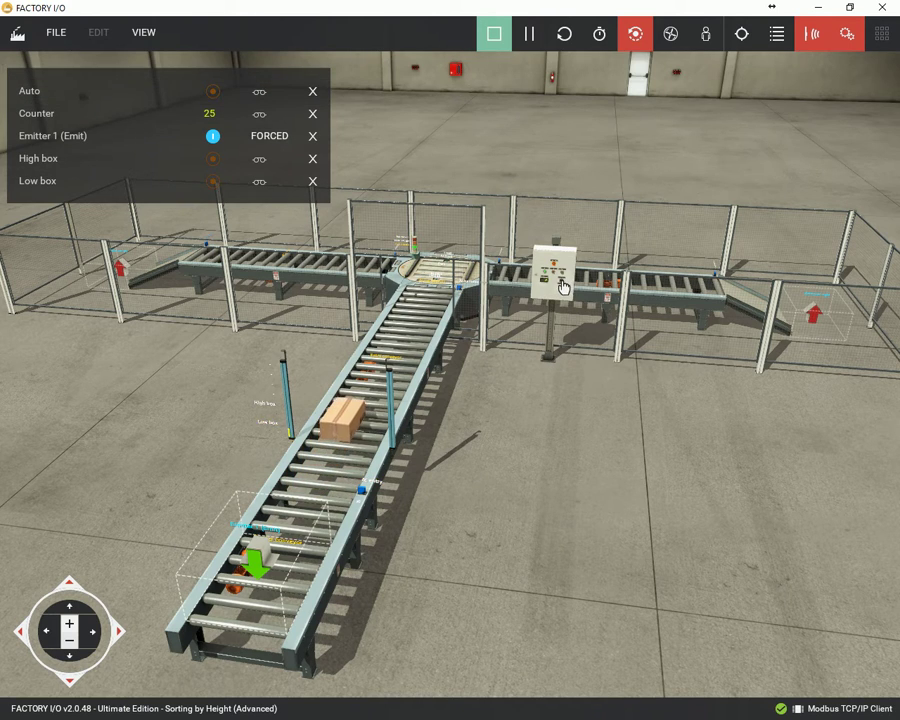
{"action": "scroll", "coordinate": [568, 286], "scroll_direction": "up", "scroll_amount": 3}
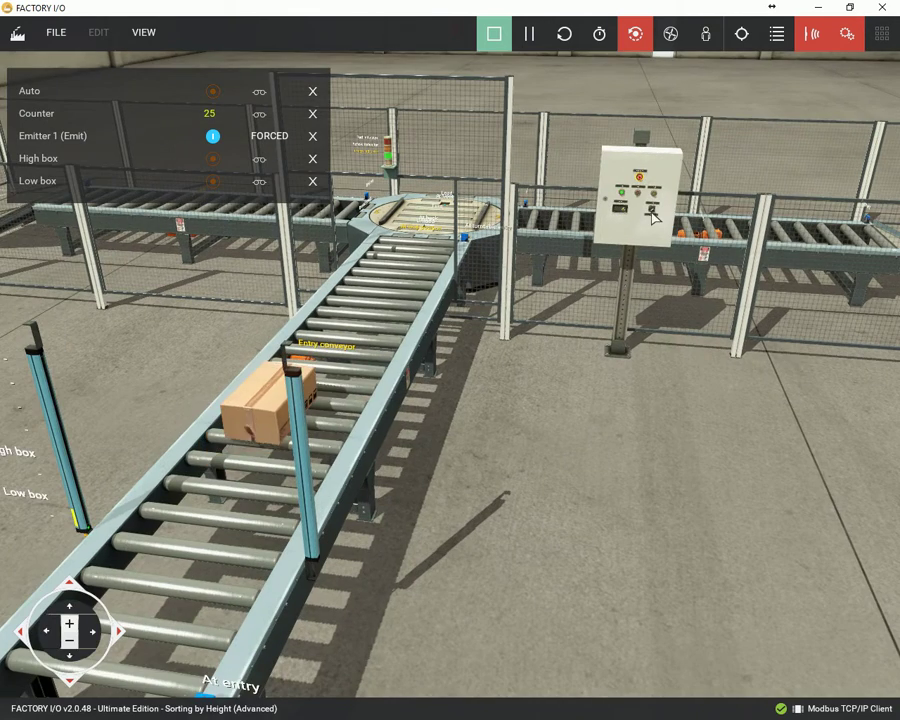
{"action": "left_click", "coordinate": [651, 266]}
{"action": "scroll", "coordinate": [518, 370], "scroll_direction": "down", "scroll_amount": 3}
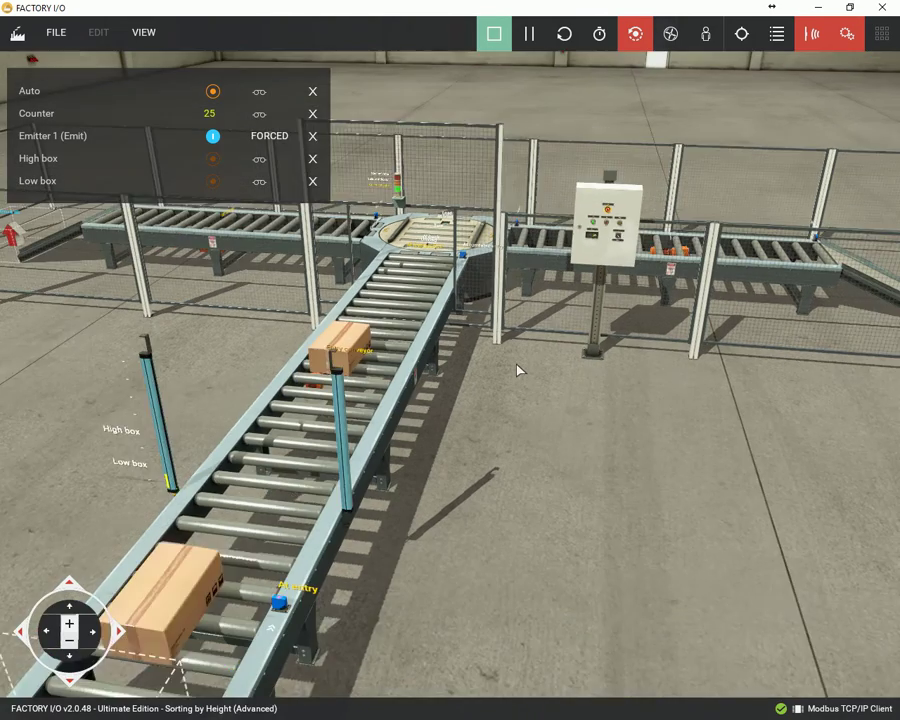
{"action": "scroll", "coordinate": [560, 240], "scroll_direction": "up", "scroll_amount": 1}
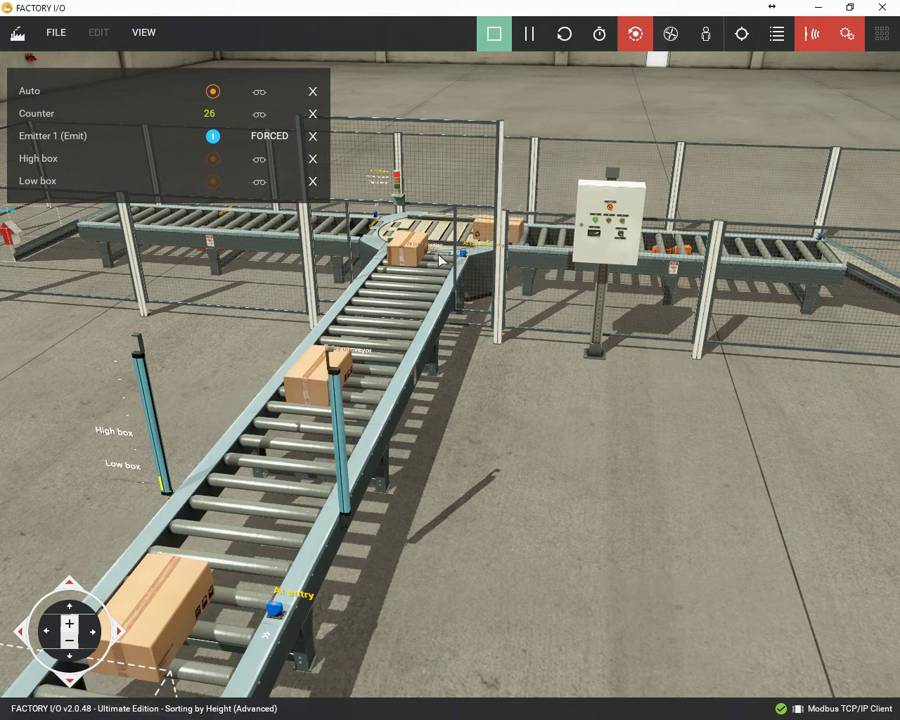
Step: Zoom the camera out to watch boxes being sorted while the Counter rises to 30
{"action": "scroll", "coordinate": [478, 338], "scroll_direction": "down", "scroll_amount": 5}
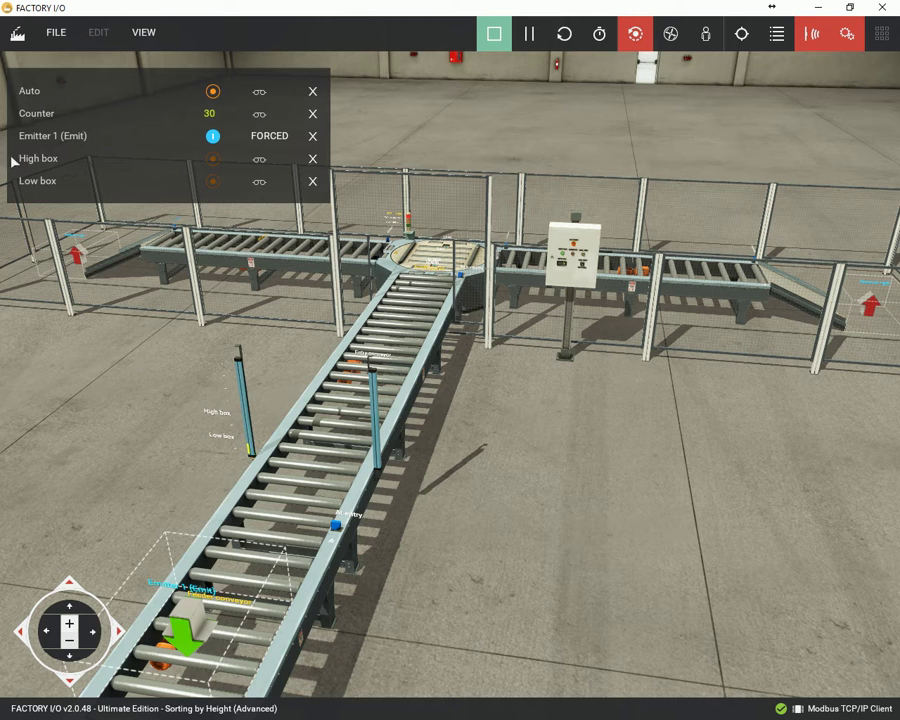
{"action": "left_click", "coordinate": [58, 34]}
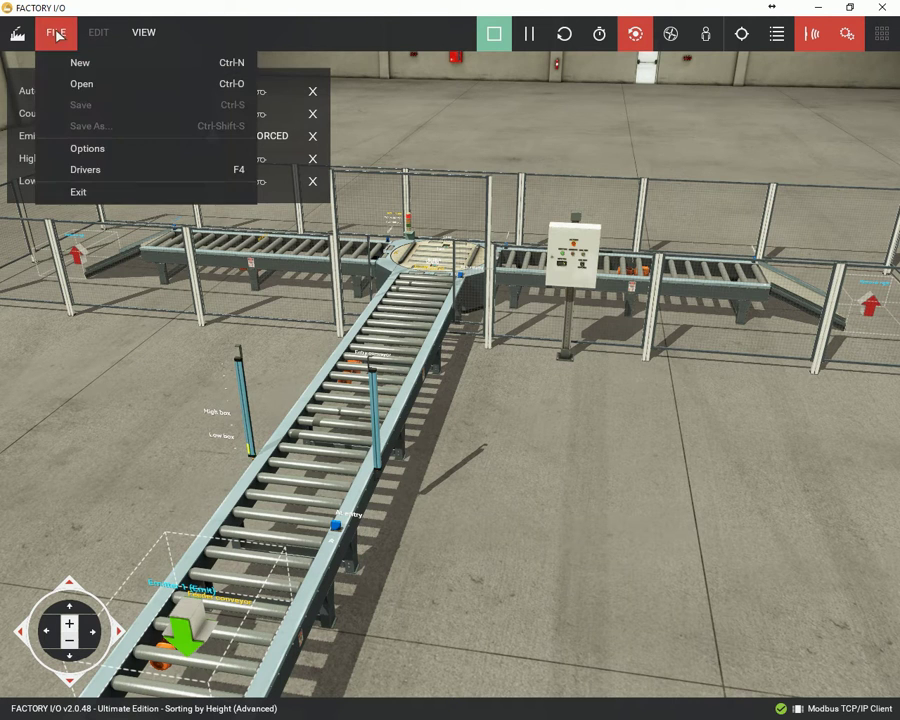
{"action": "left_click", "coordinate": [108, 172]}
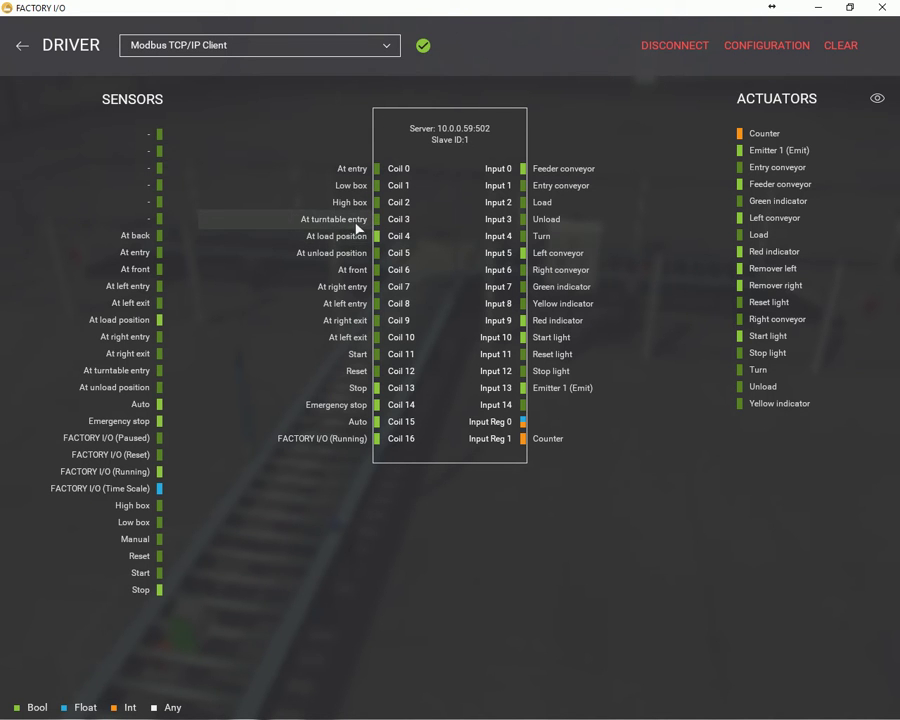
{"action": "left_click", "coordinate": [21, 46]}
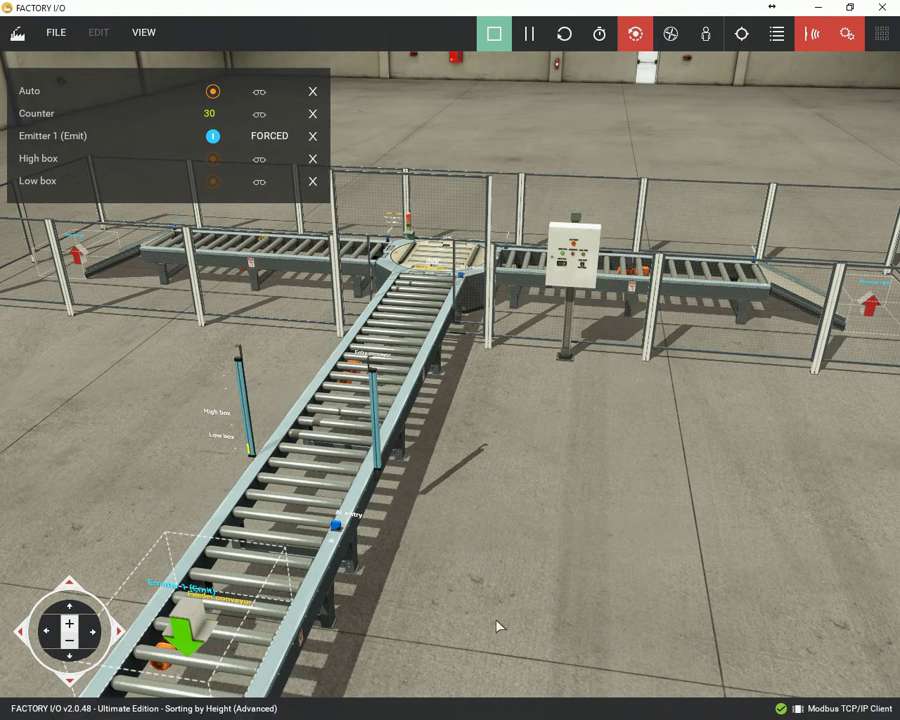
Step: Switch to the CODESYS Tutorial_pi project window
{"action": "key", "text": "alt+Tab"}
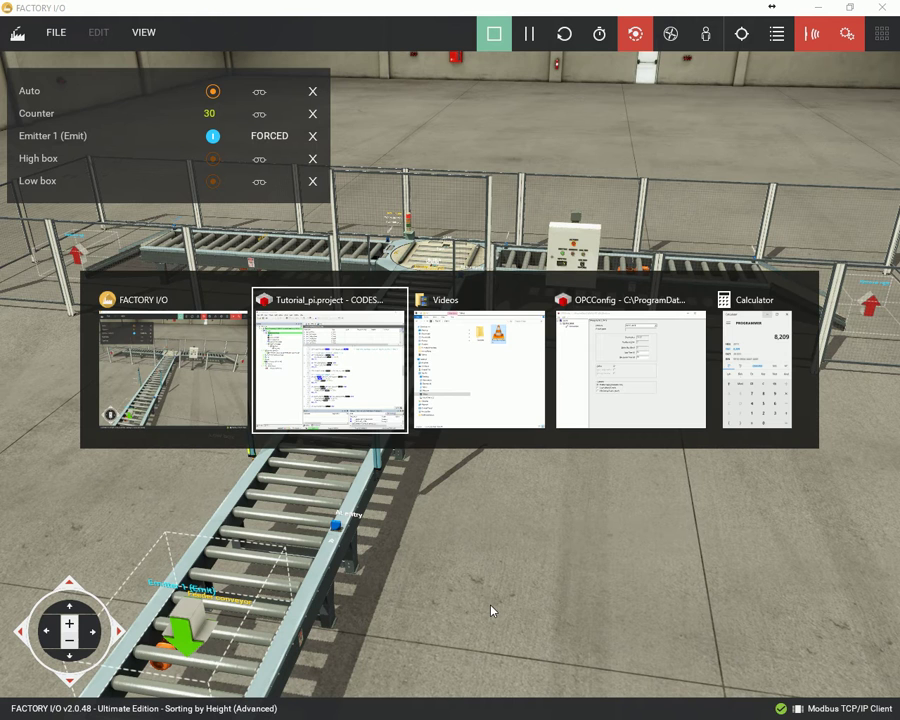
{"action": "key", "text": "alt+Tab"}
{"action": "key", "text": "alt+shift+Tab"}
{"action": "key", "text": "alt+shift+Tab"}
{"action": "key", "text": "alt+Tab"}
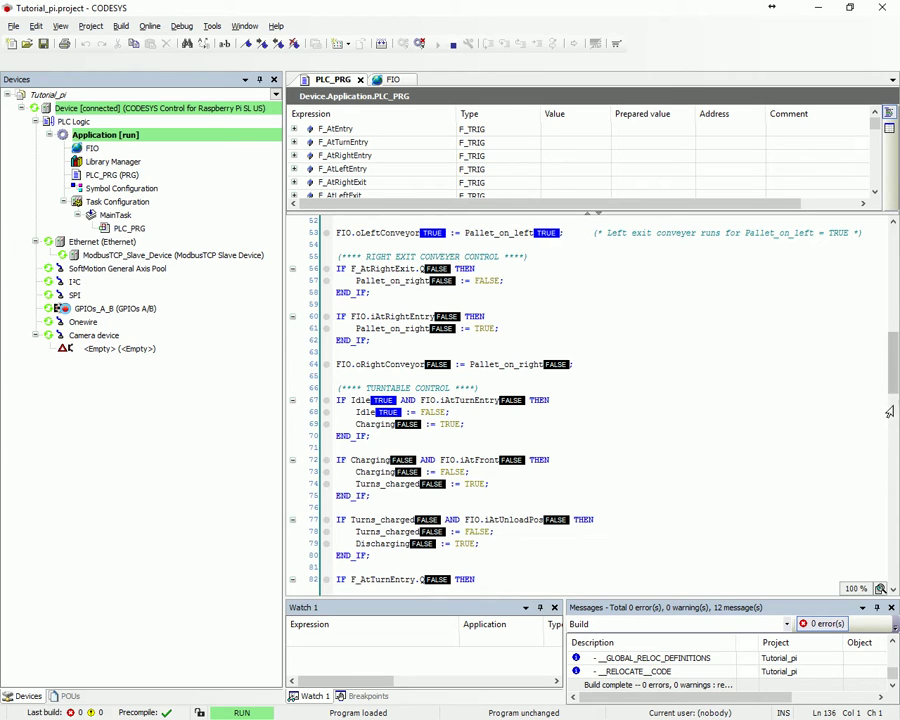
Step: Review the PLC_PRG Input Mapping and Output Mapping sections, with BoxCount monitored at 30
{"action": "left_click_drag", "start_coordinate": [889, 352], "coordinate": [889, 258]}
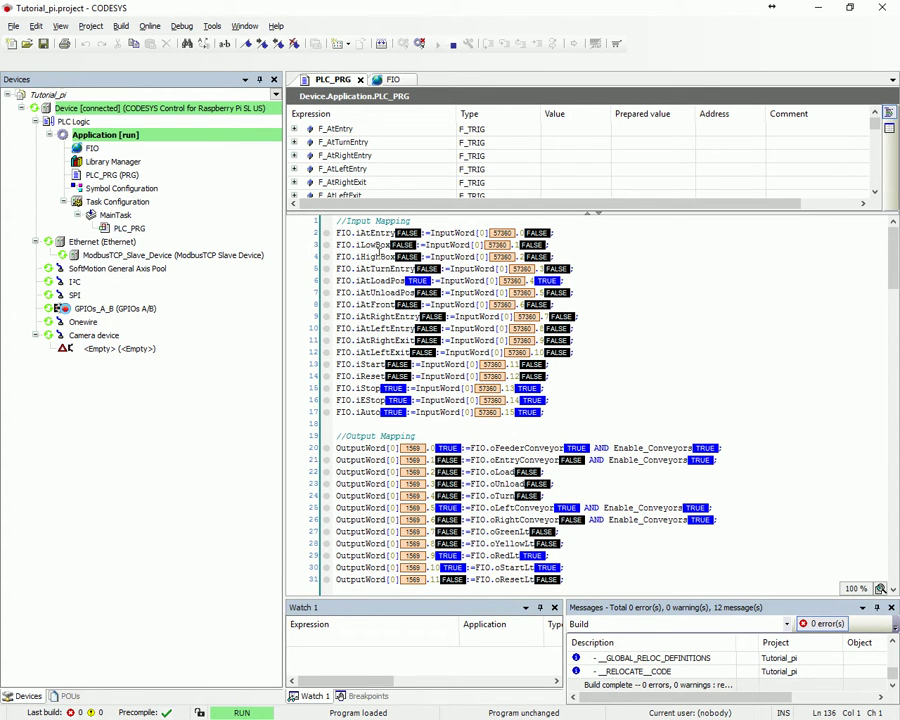
{"action": "scroll", "coordinate": [355, 438], "scroll_direction": "down", "scroll_amount": 2}
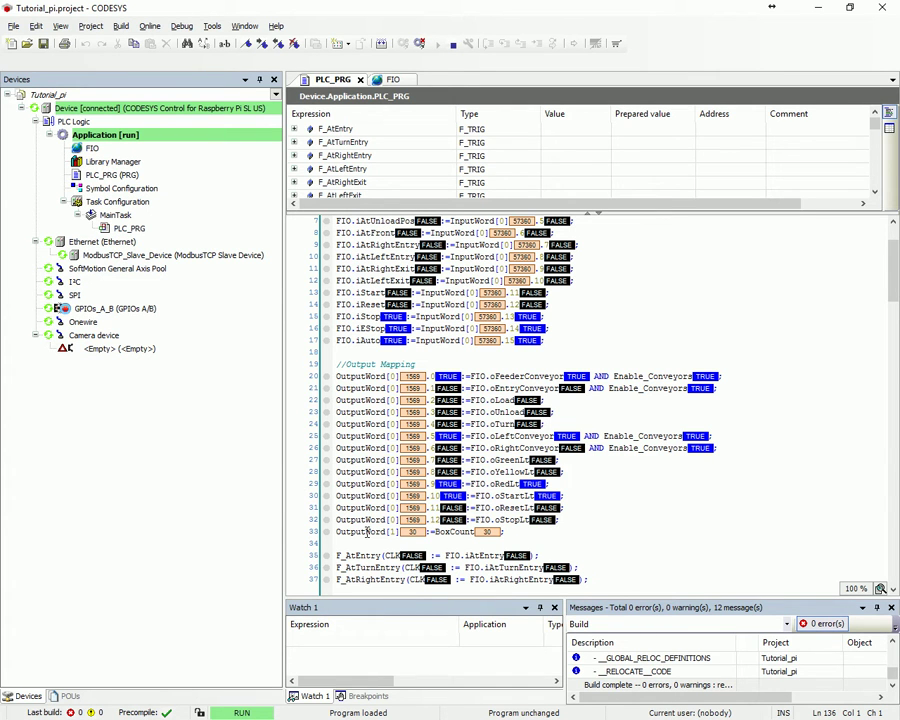
{"action": "scroll", "coordinate": [367, 510], "scroll_direction": "up", "scroll_amount": 2}
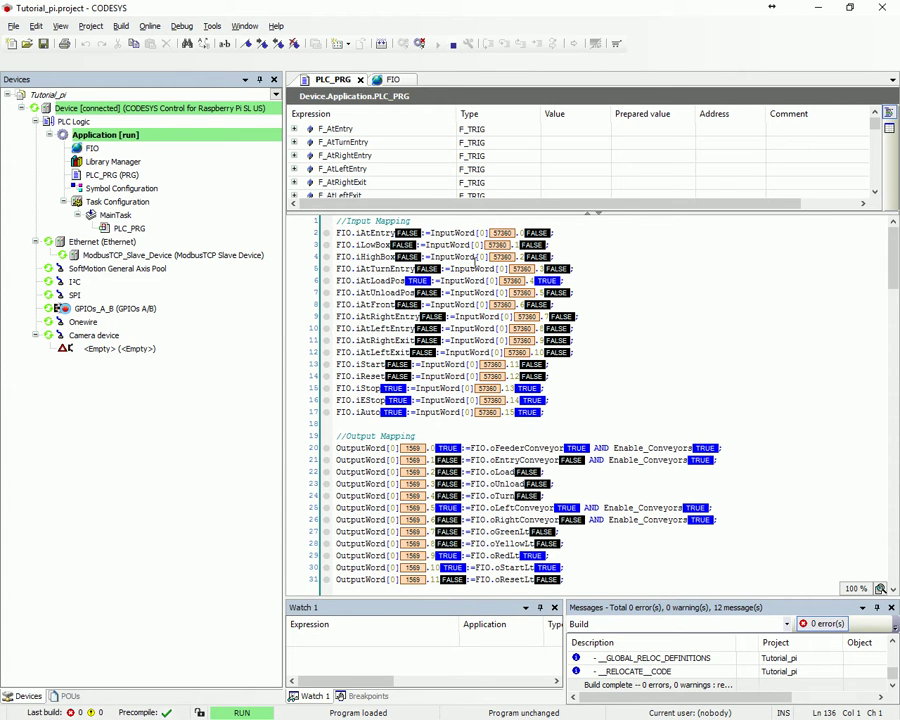
{"action": "scroll", "coordinate": [450, 388], "scroll_direction": "down", "scroll_amount": 8}
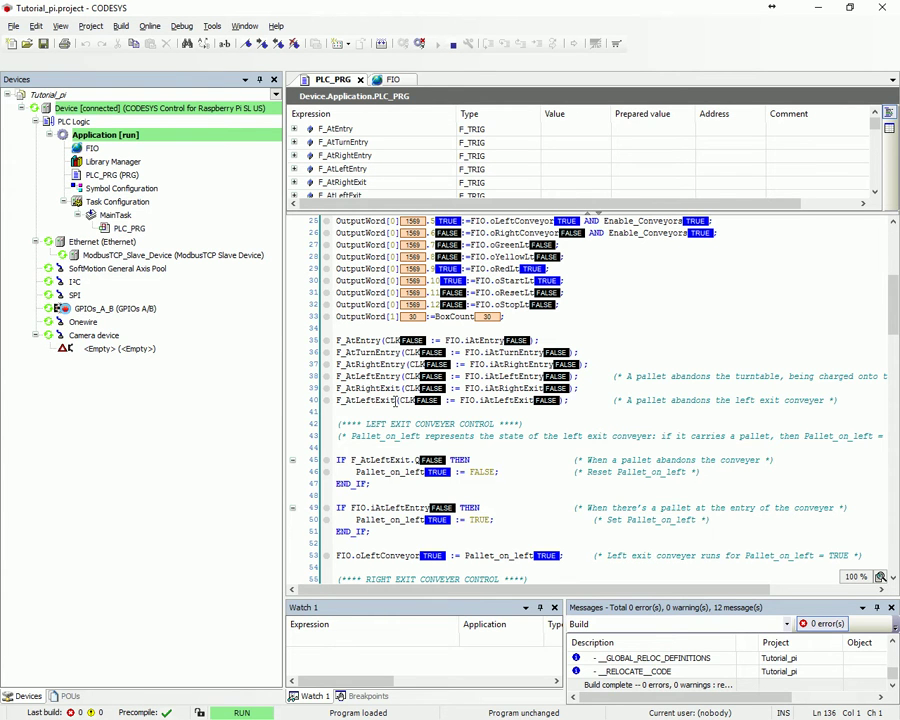
{"action": "scroll", "coordinate": [395, 401], "scroll_direction": "down", "scroll_amount": 1}
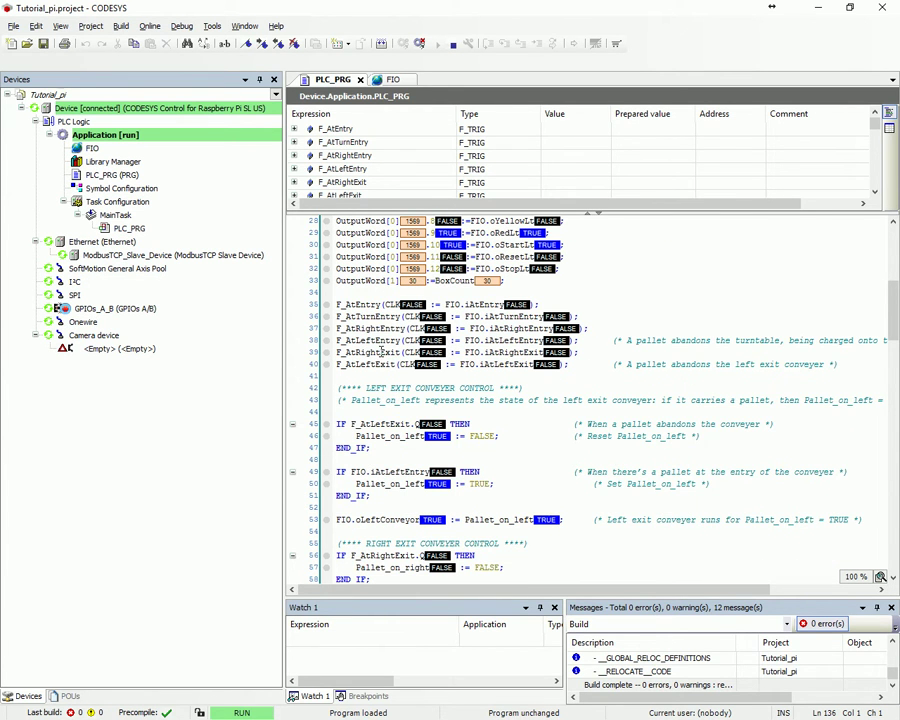
{"action": "scroll", "coordinate": [381, 352], "scroll_direction": "down", "scroll_amount": 18}
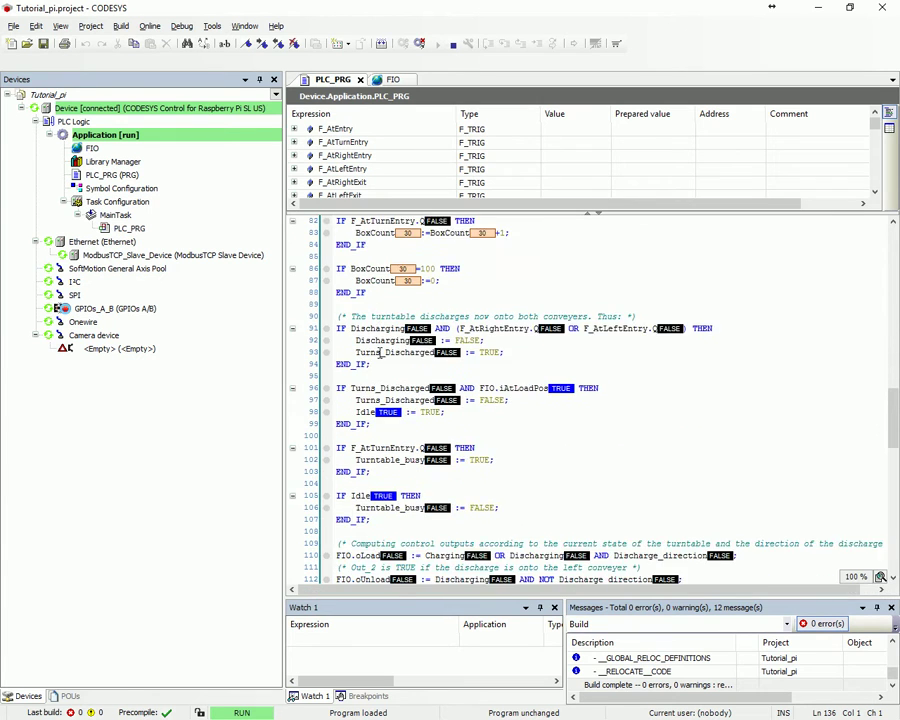
{"action": "scroll", "coordinate": [381, 352], "scroll_direction": "down", "scroll_amount": 2}
{"action": "scroll", "coordinate": [403, 425], "scroll_direction": "down", "scroll_amount": 6}
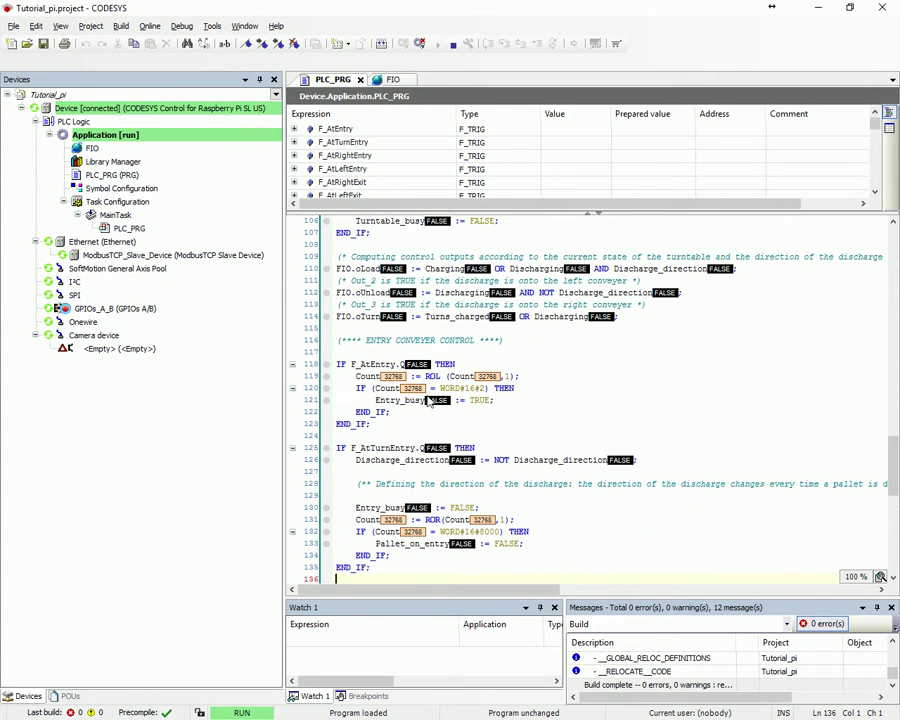
{"action": "scroll", "coordinate": [405, 390], "scroll_direction": "up", "scroll_amount": 12}
{"action": "scroll", "coordinate": [414, 388], "scroll_direction": "up", "scroll_amount": 16}
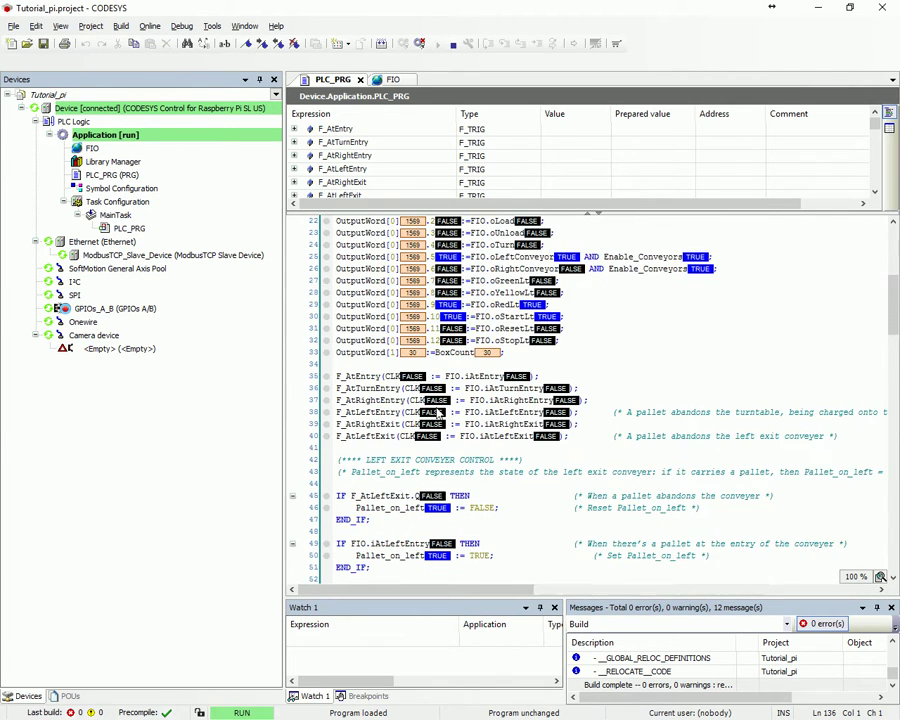
{"action": "scroll", "coordinate": [346, 344], "scroll_direction": "down", "scroll_amount": 5}
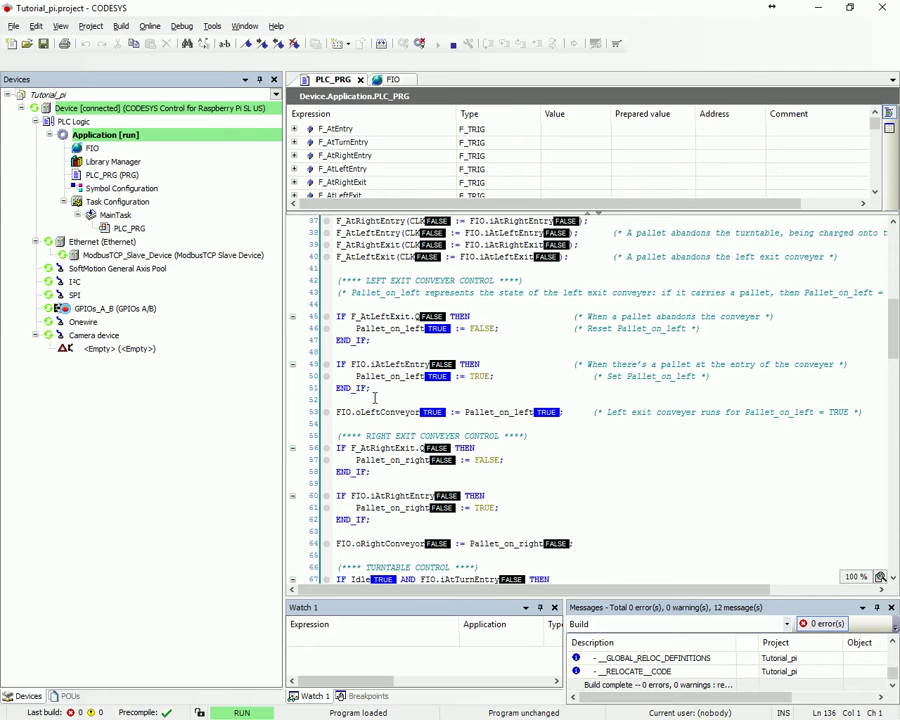
{"action": "scroll", "coordinate": [375, 398], "scroll_direction": "down", "scroll_amount": 3}
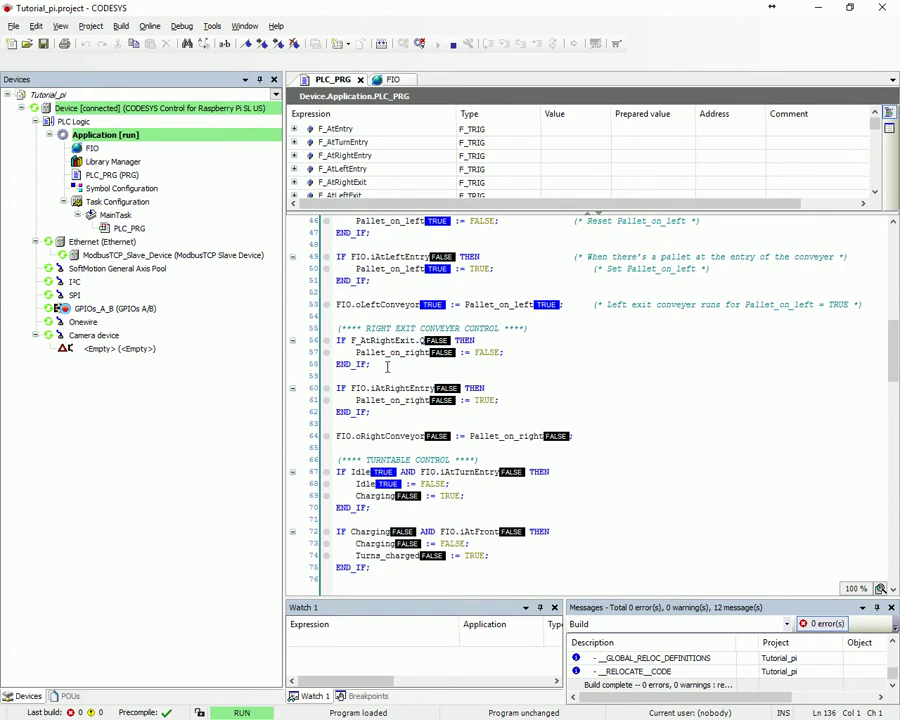
{"action": "scroll", "coordinate": [386, 449], "scroll_direction": "down", "scroll_amount": 4}
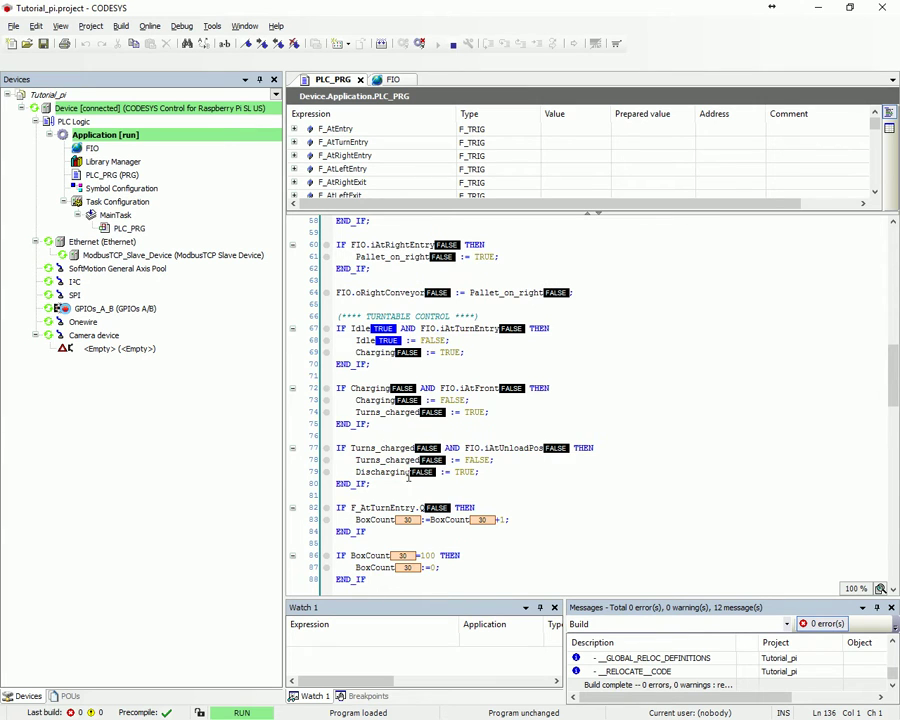
{"action": "scroll", "coordinate": [408, 478], "scroll_direction": "down", "scroll_amount": 4}
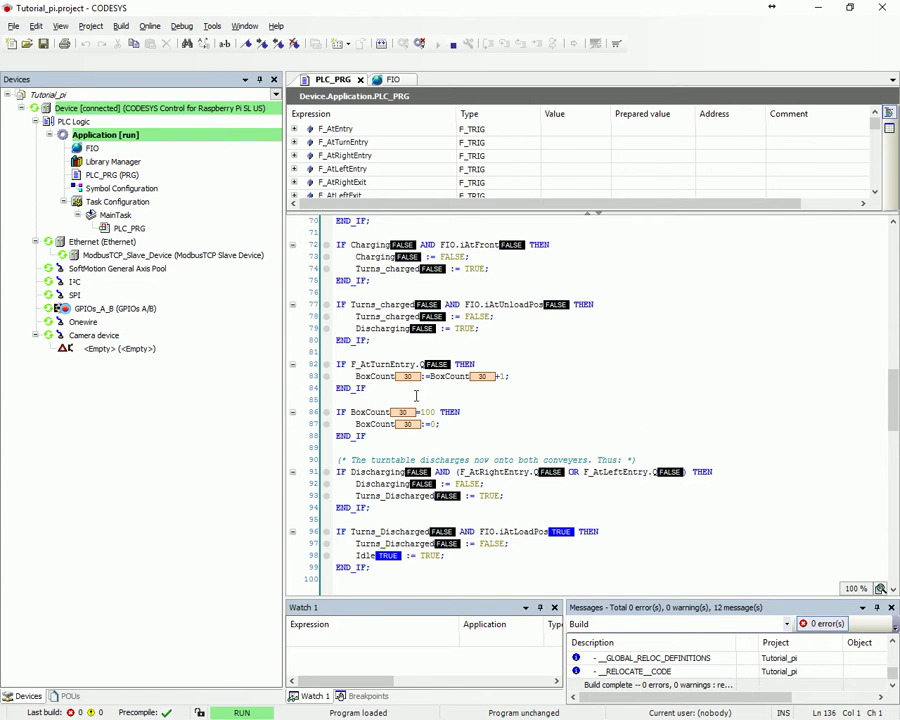
{"action": "scroll", "coordinate": [416, 396], "scroll_direction": "down", "scroll_amount": 8}
{"action": "scroll", "coordinate": [414, 376], "scroll_direction": "up", "scroll_amount": 3}
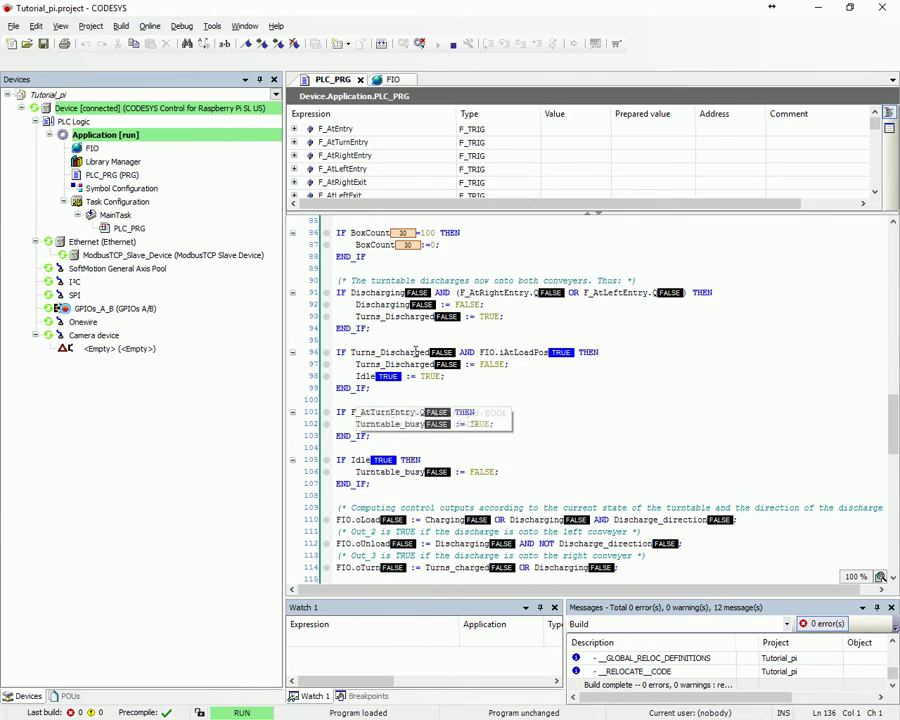
{"action": "scroll", "coordinate": [437, 447], "scroll_direction": "down", "scroll_amount": 3}
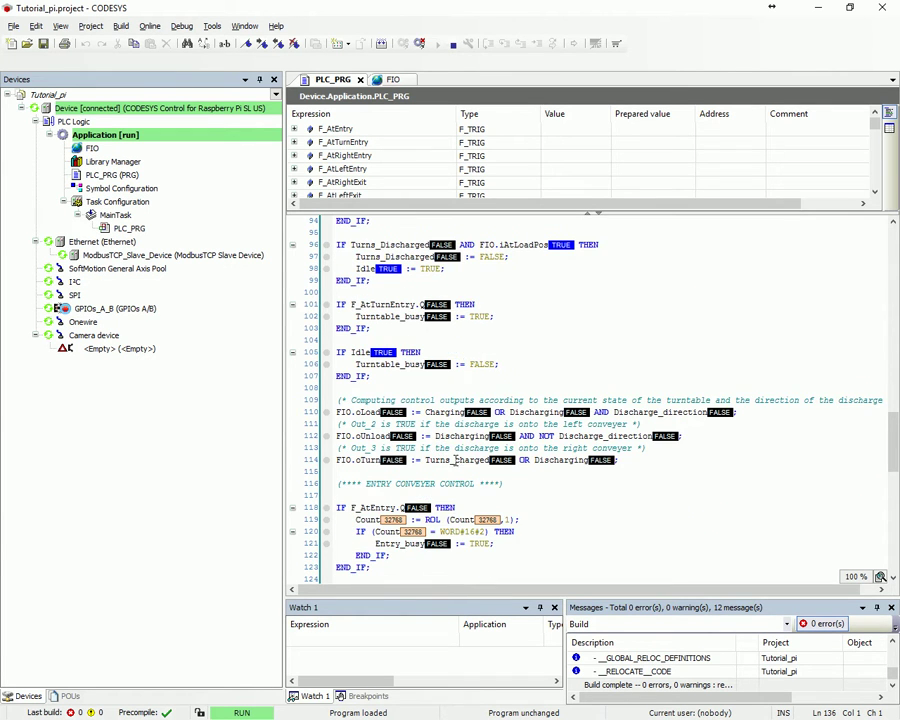
{"action": "scroll", "coordinate": [467, 418], "scroll_direction": "down", "scroll_amount": 7}
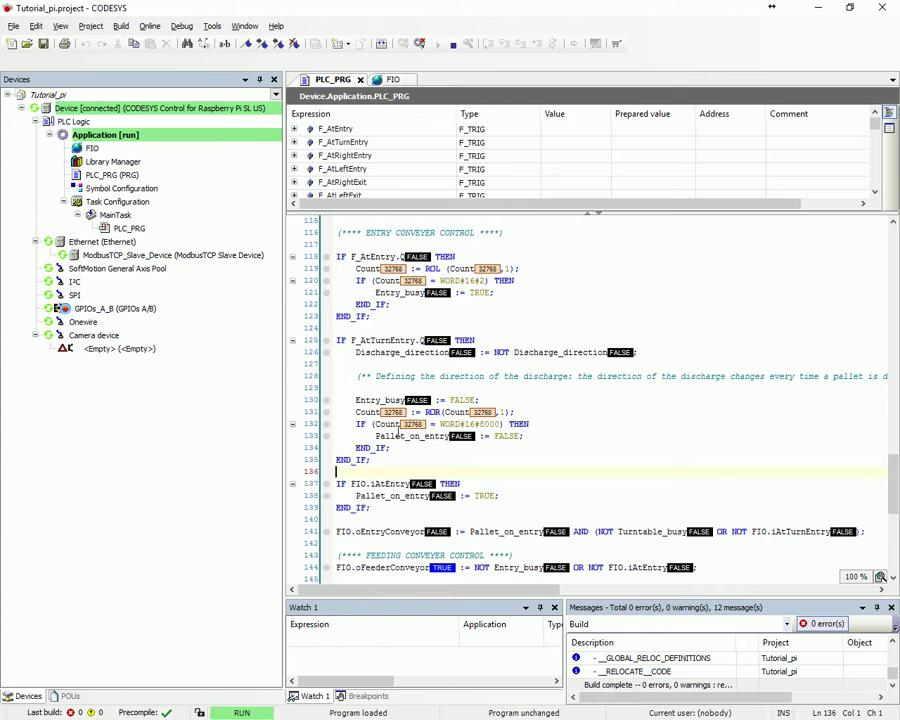
{"action": "scroll", "coordinate": [521, 456], "scroll_direction": "down", "scroll_amount": 2}
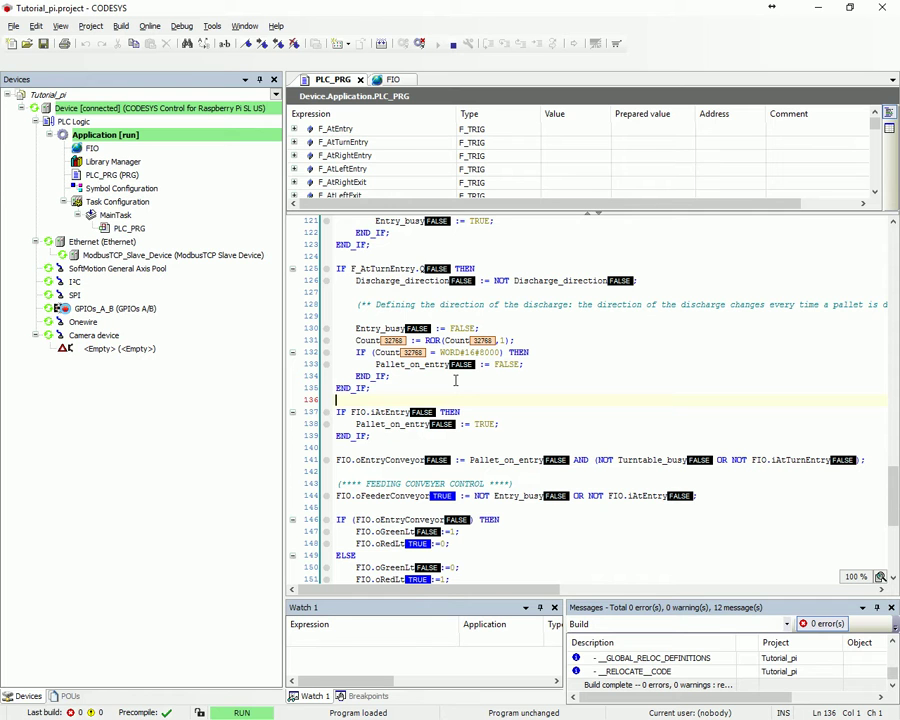
Step: Scroll to the end of PLC_PRG and back to the top, then return to Factory I/O
{"action": "scroll", "coordinate": [455, 380], "scroll_direction": "down", "scroll_amount": 6}
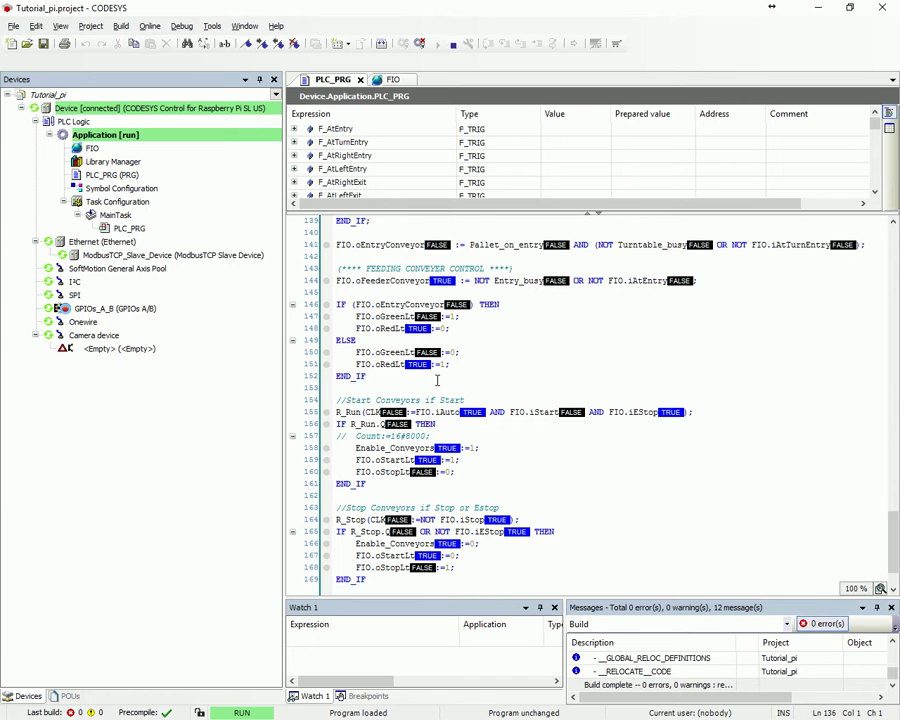
{"action": "scroll", "coordinate": [437, 380], "scroll_direction": "down", "scroll_amount": 2}
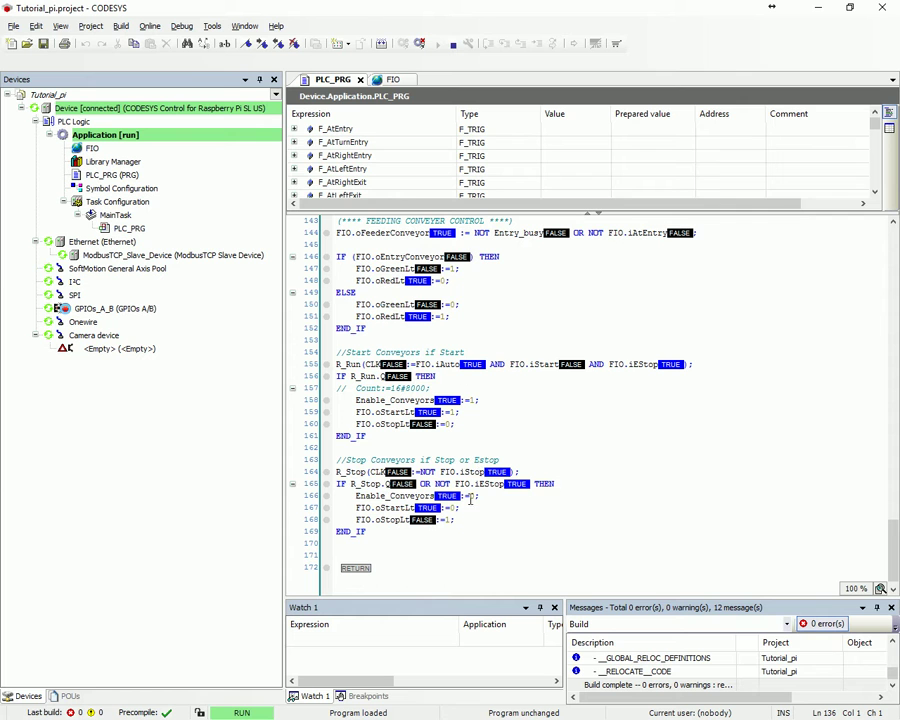
{"action": "scroll", "coordinate": [475, 440], "scroll_direction": "up", "scroll_amount": 4}
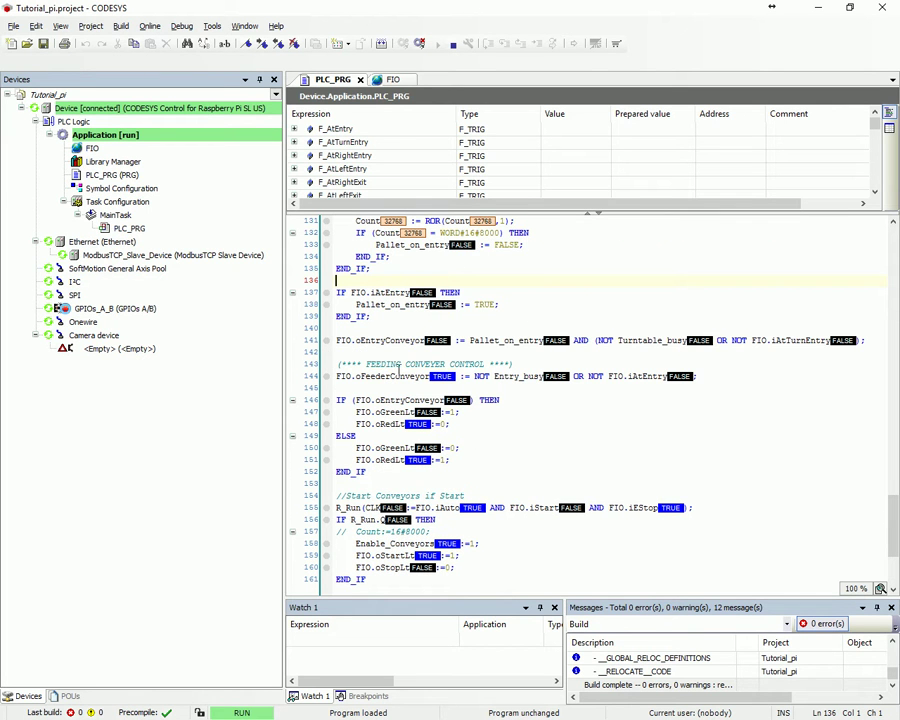
{"action": "scroll", "coordinate": [410, 470], "scroll_direction": "up", "scroll_amount": 4}
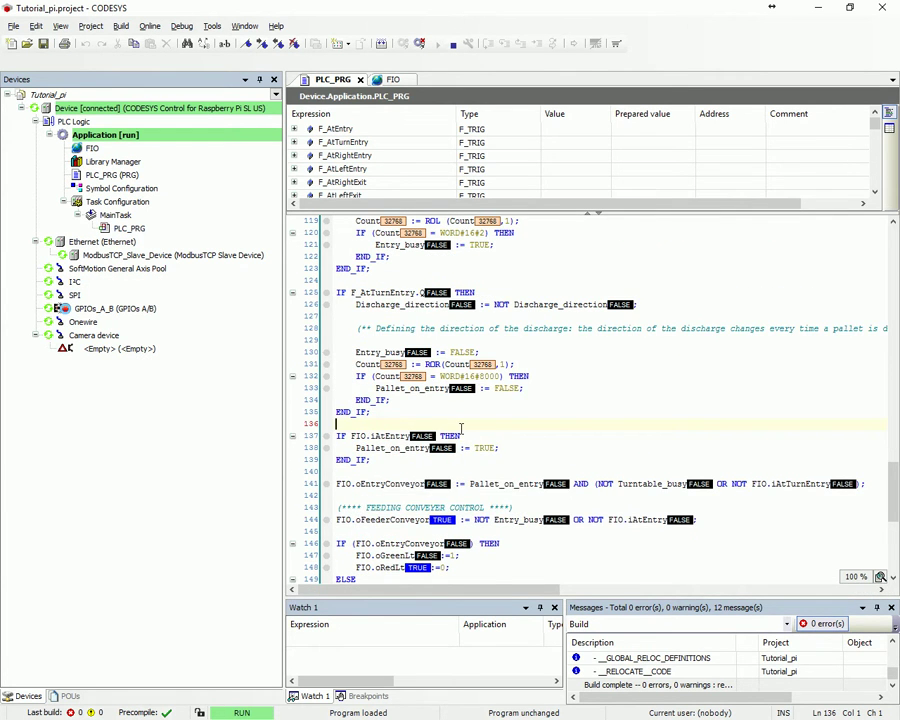
{"action": "scroll", "coordinate": [456, 422], "scroll_direction": "up", "scroll_amount": 5}
{"action": "scroll", "coordinate": [460, 428], "scroll_direction": "up", "scroll_amount": 20}
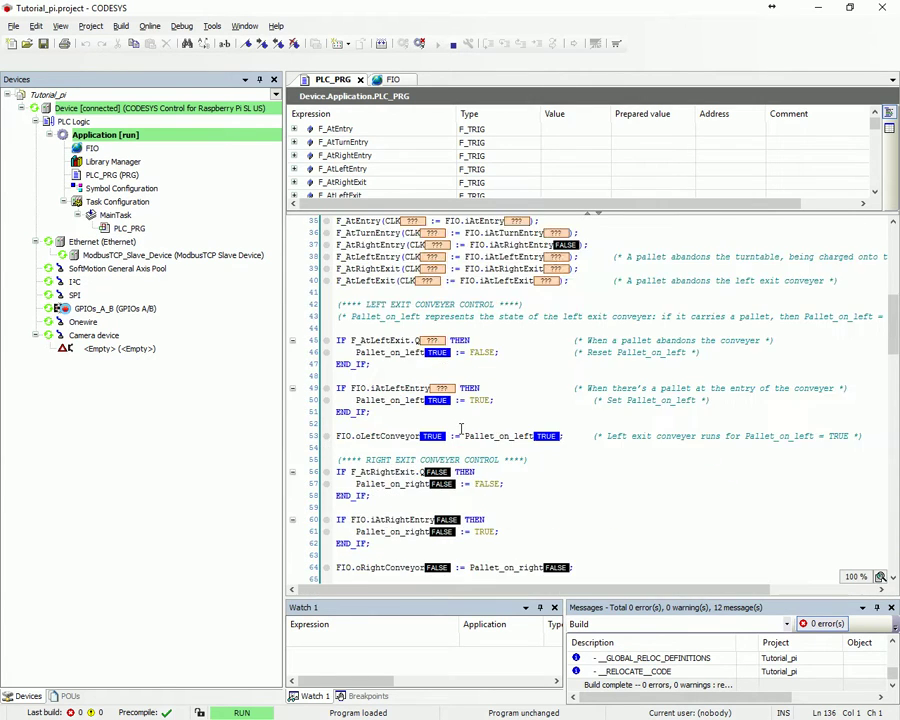
{"action": "scroll", "coordinate": [461, 428], "scroll_direction": "up", "scroll_amount": 5}
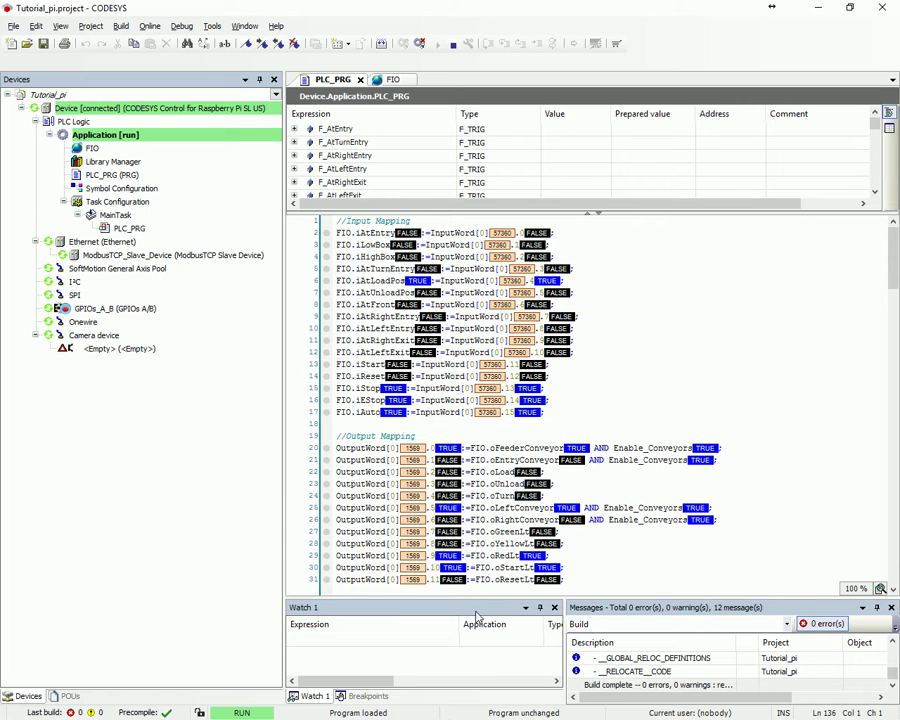
{"action": "key", "text": "alt+Tab"}
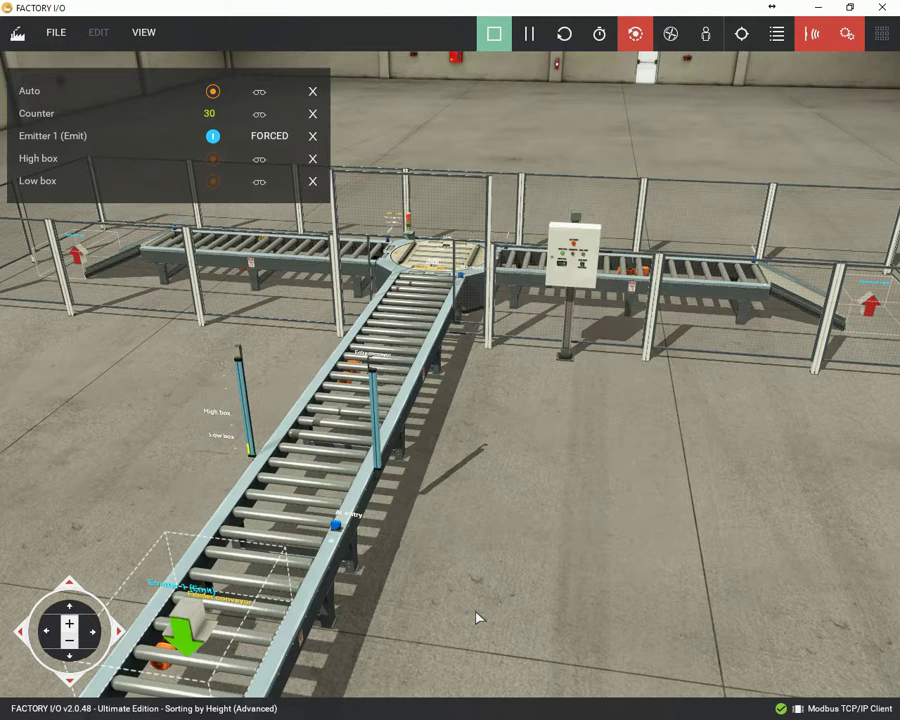